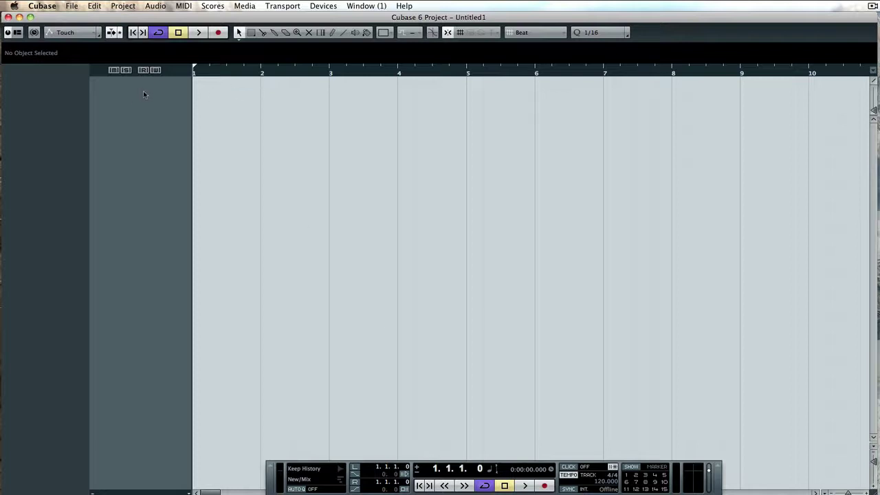
- Add a single mono input bus, Mono In, in VST Connections
left_click(331, 7)
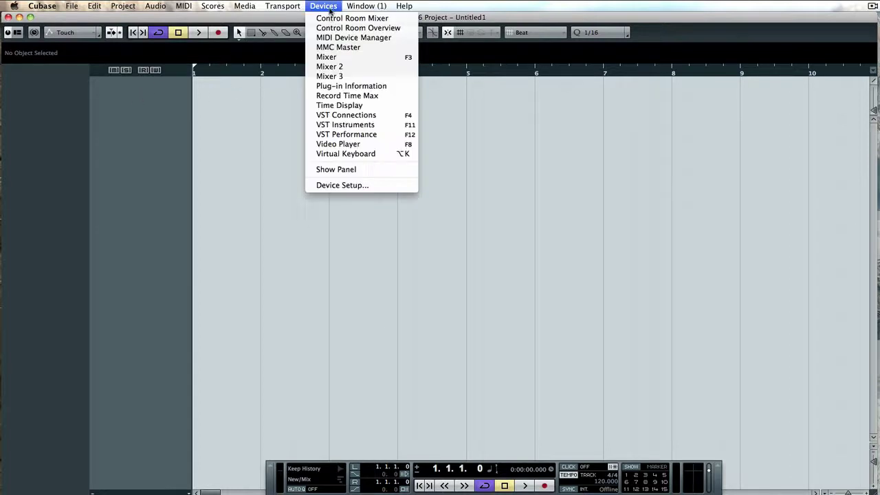
left_click(363, 116)
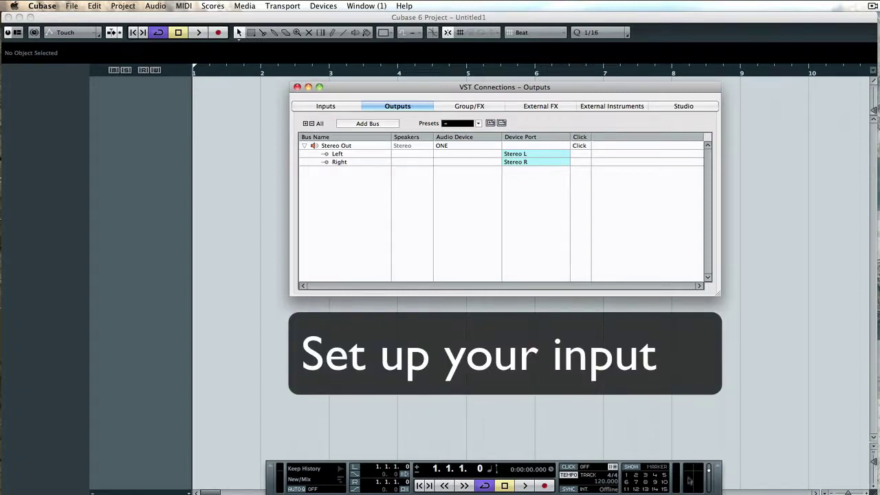
left_click(342, 110)
left_click(357, 128)
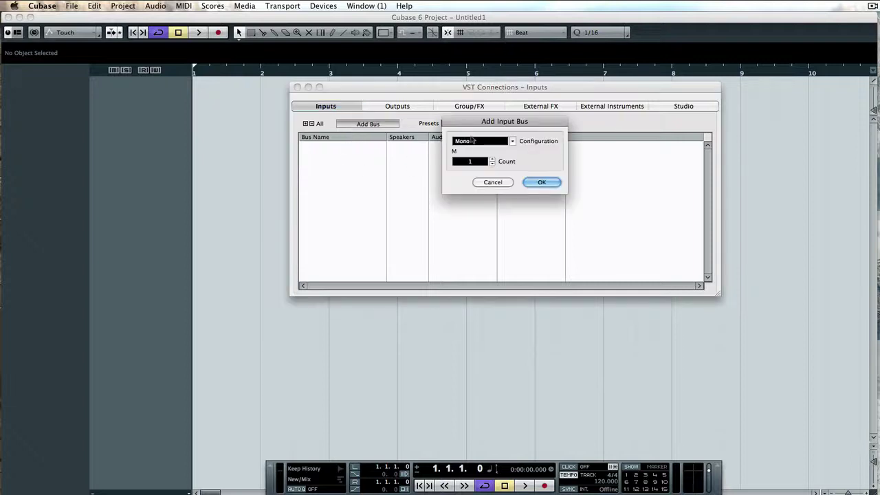
left_click(540, 183)
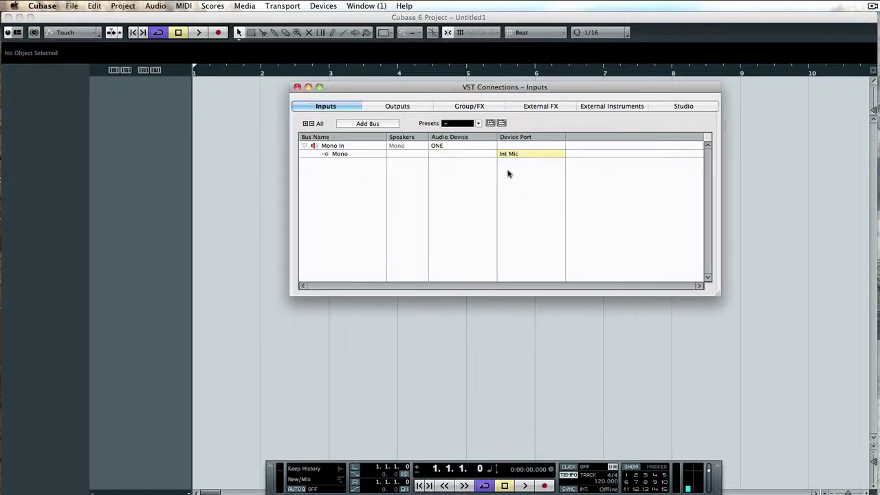
- Route Mono In to the Int Mic port of audio device ONE and close VST Connections
left_click(447, 147)
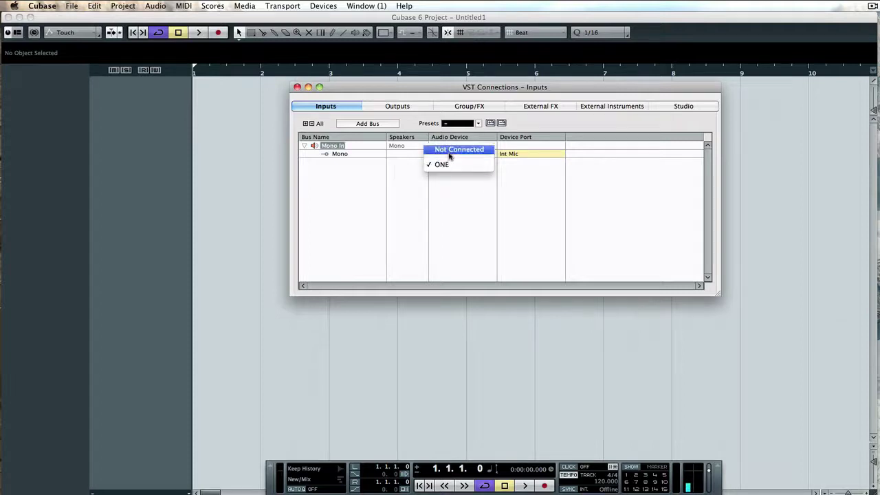
left_click(487, 168)
left_click(523, 160)
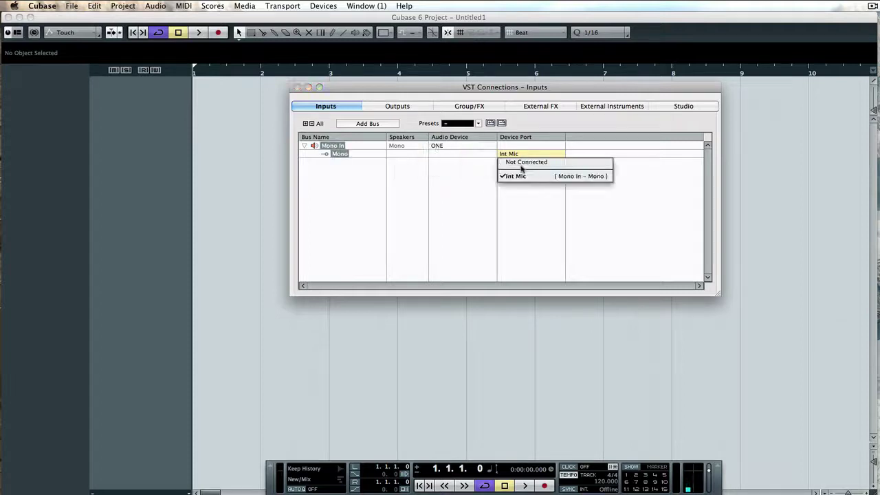
left_click(459, 180)
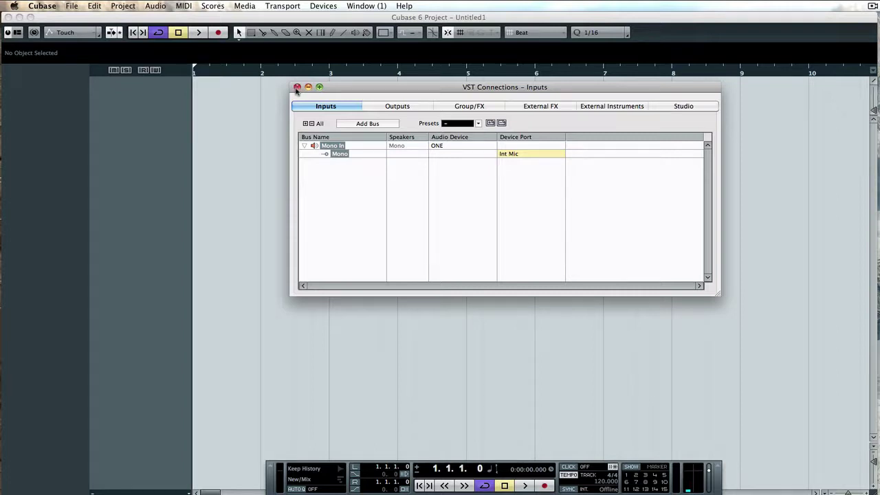
left_click(297, 87)
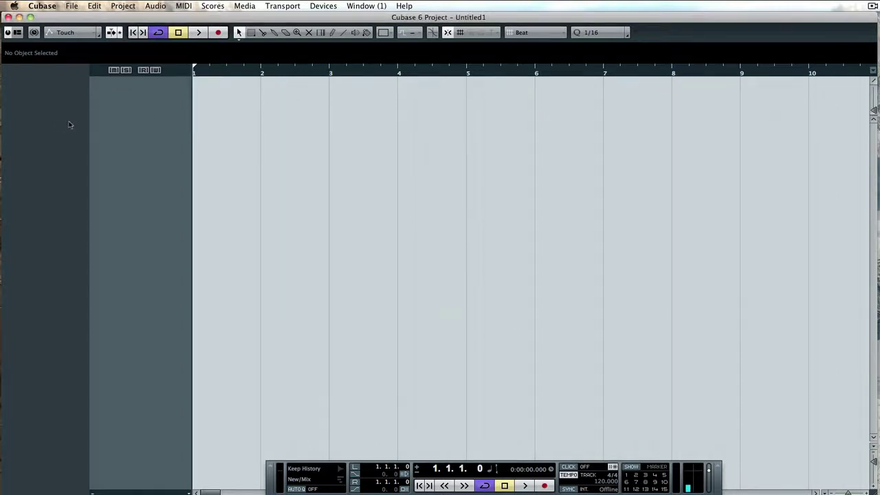
- Add a mono audio track, Audio 01, from the track list context menu
right_click(129, 103)
left_click(150, 102)
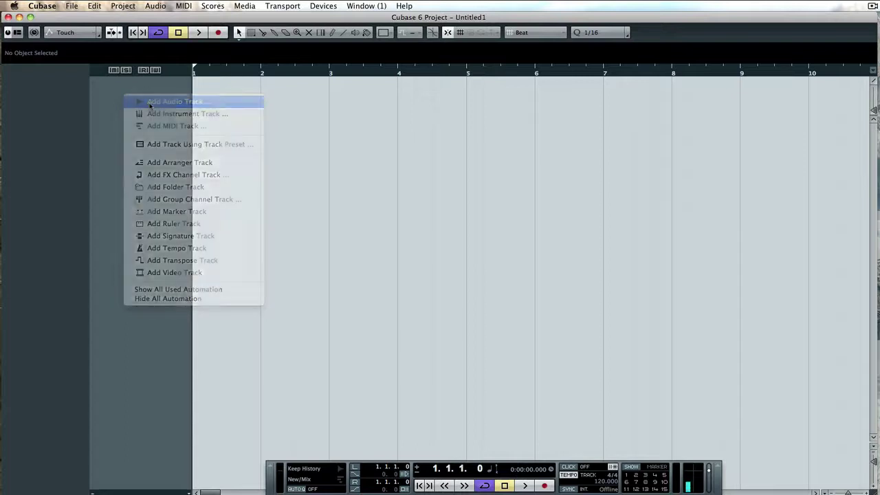
left_click(474, 158)
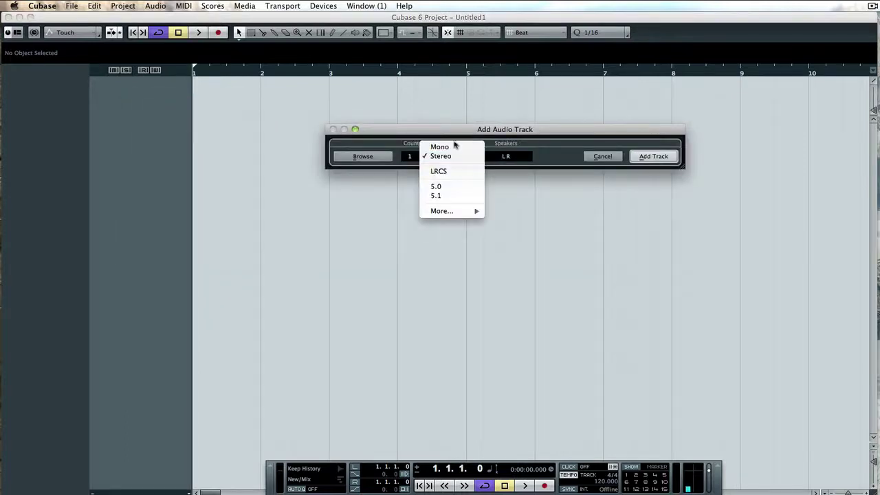
left_click(453, 147)
left_click(657, 159)
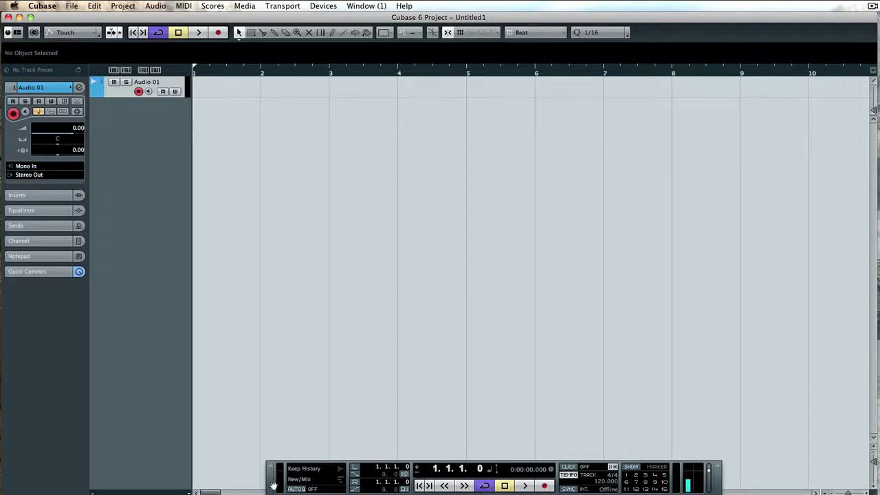
- Move the Transport panel higher and set Cycle Record Mode to Stacked (New/Stacked)
left_click_drag(299, 485, 282, 445)
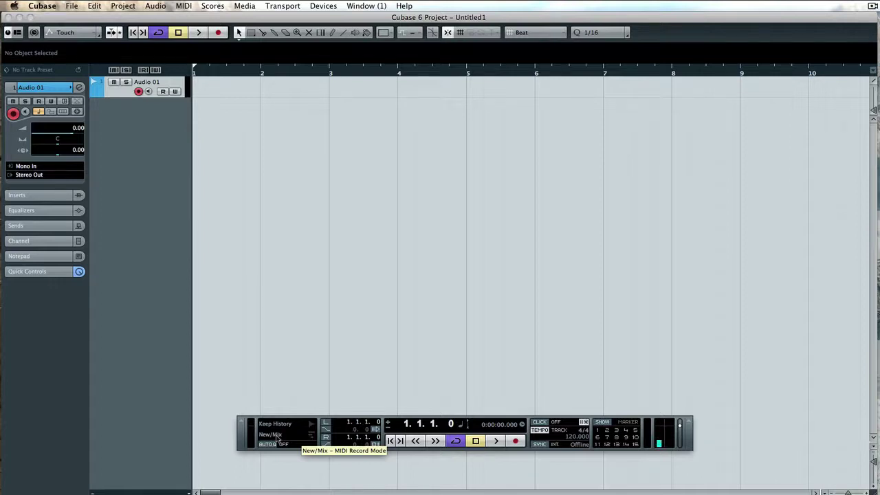
left_click(277, 435)
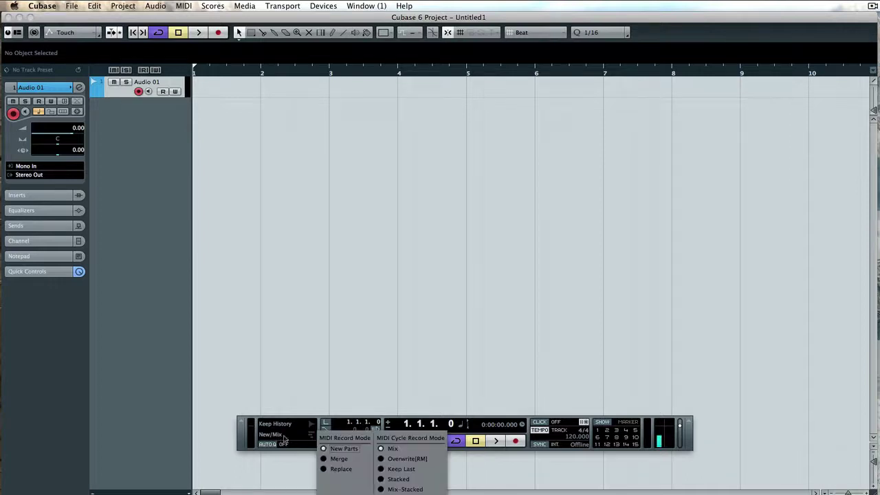
left_click(382, 480)
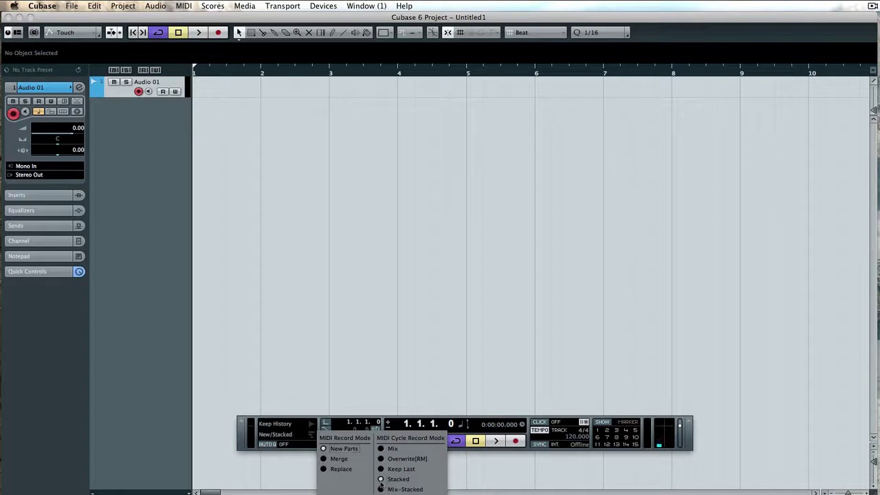
left_click(279, 472)
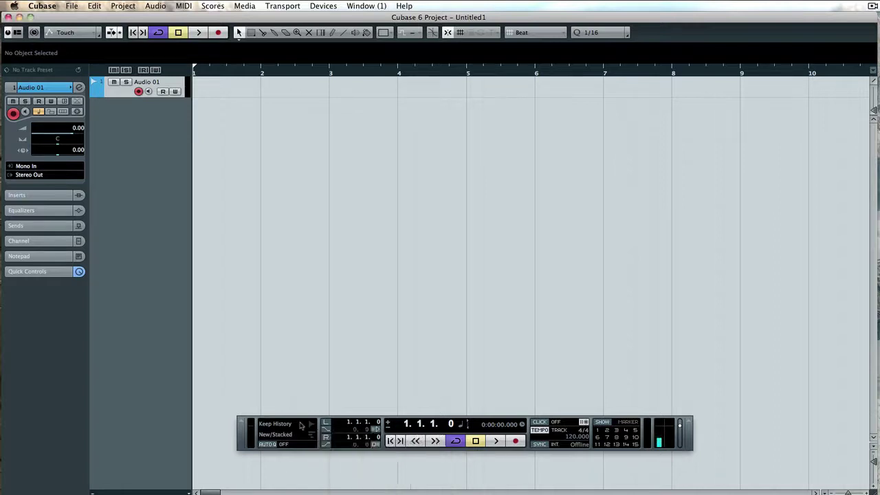
- Place the left locator at bar 2 and the right at bar 4, and enable Cycle
left_click(262, 72, "super")
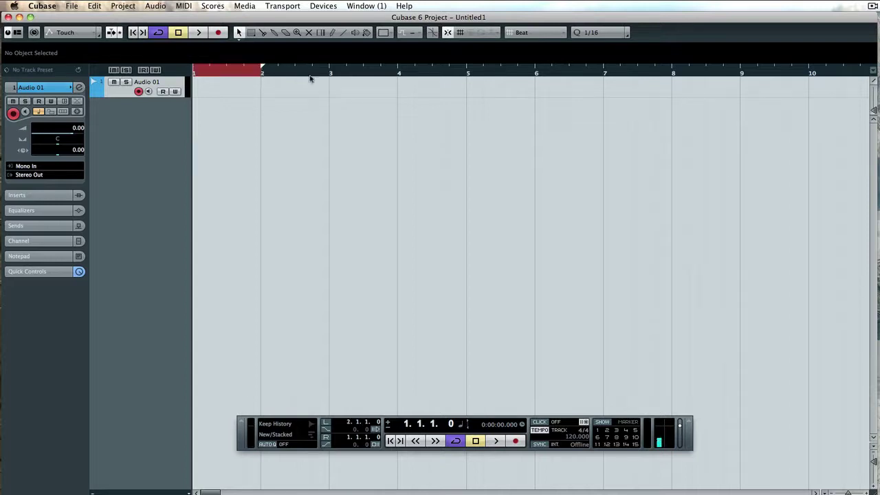
left_click(399, 71, "alt")
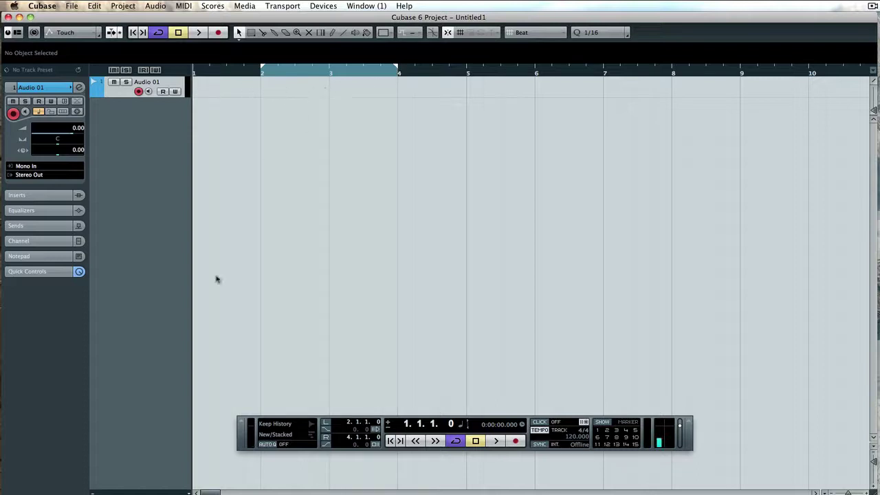
left_click(455, 441)
left_click(455, 441)
- Record looped takes on Audio 01 from bar 2 through Take 4, then enlarge the track
key("KP_1")
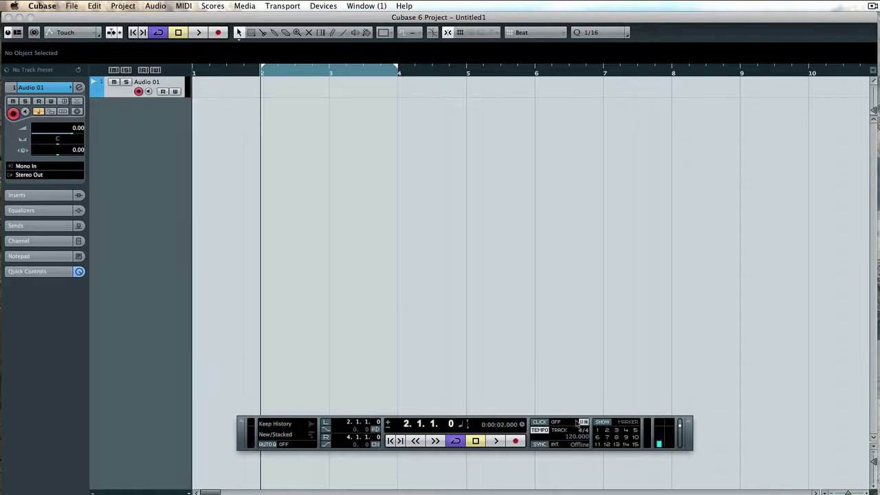
key("KP_Multiply")
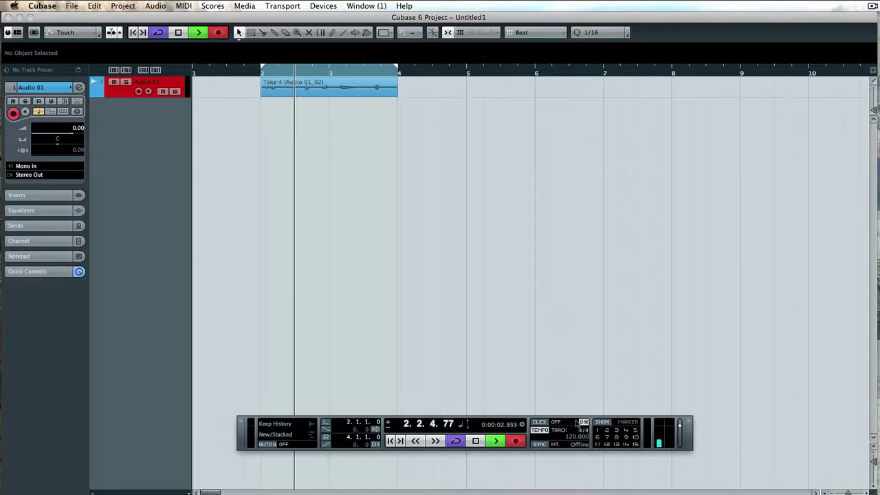
left_click(475, 441)
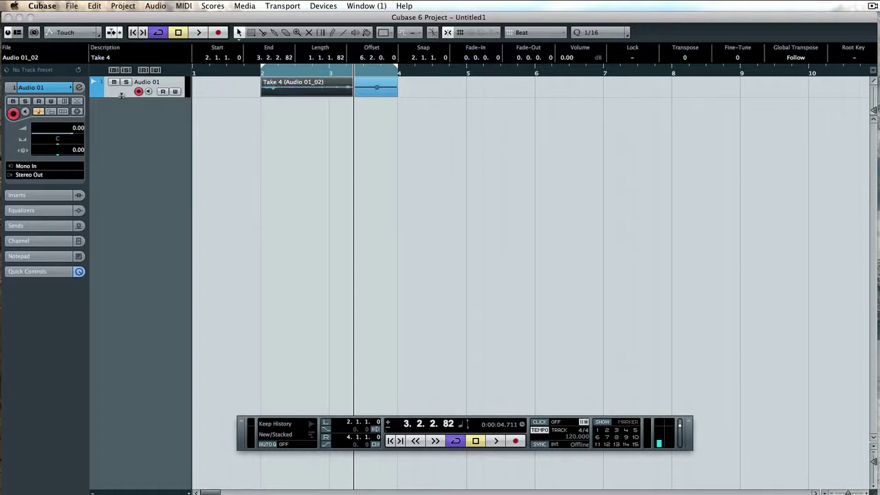
left_click_drag(121, 95, 121, 112)
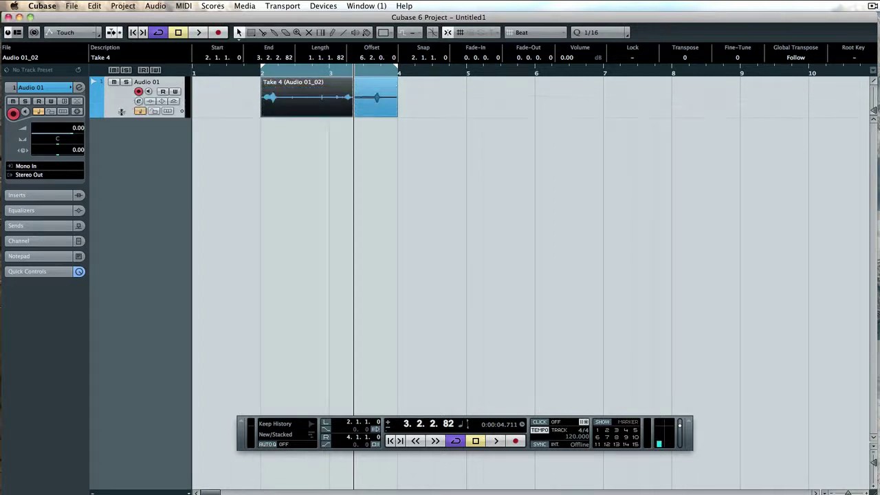
- Show Audio 01's take lanes and delete Take 1
left_click(168, 111)
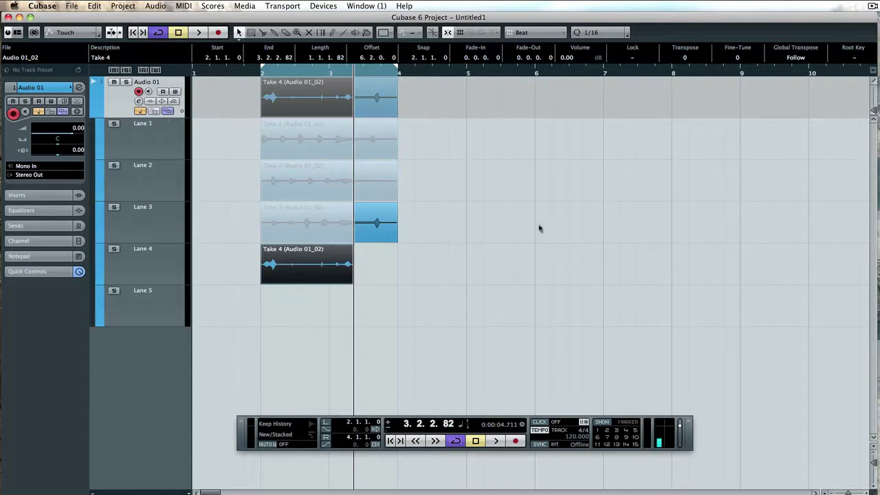
left_click(481, 220)
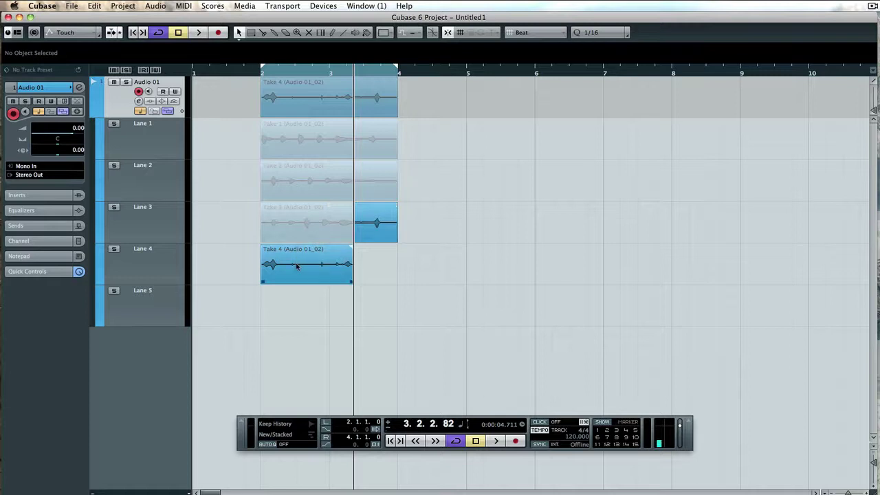
left_click(310, 148)
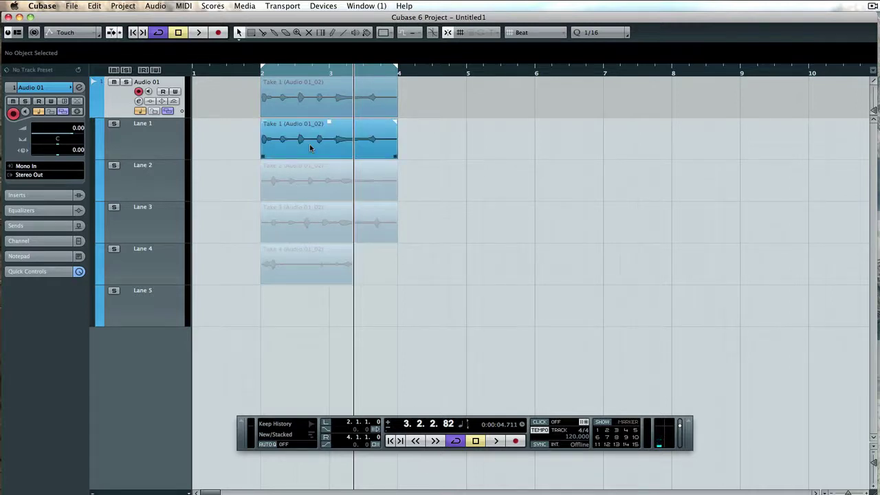
left_click(309, 147)
key("Delete")
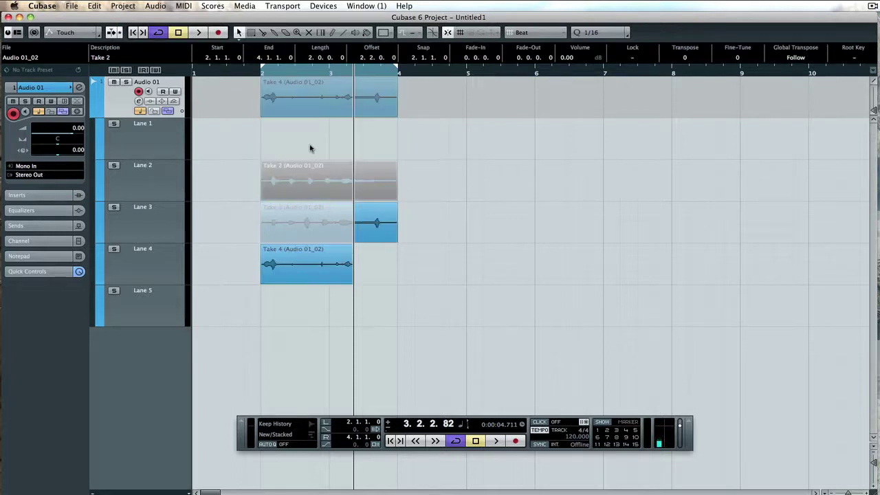
left_click(281, 153)
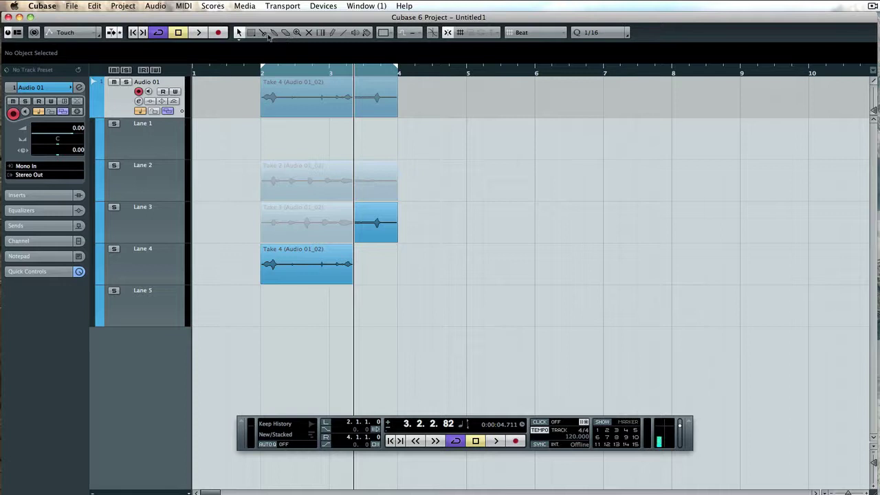
- Split all takes at four points within bar 2, then select the Take 4 event
left_click(263, 33)
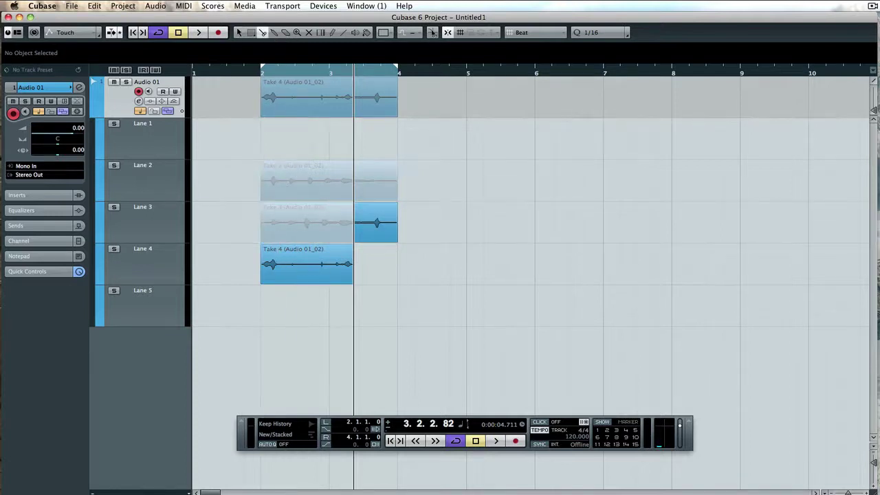
left_click(289, 183)
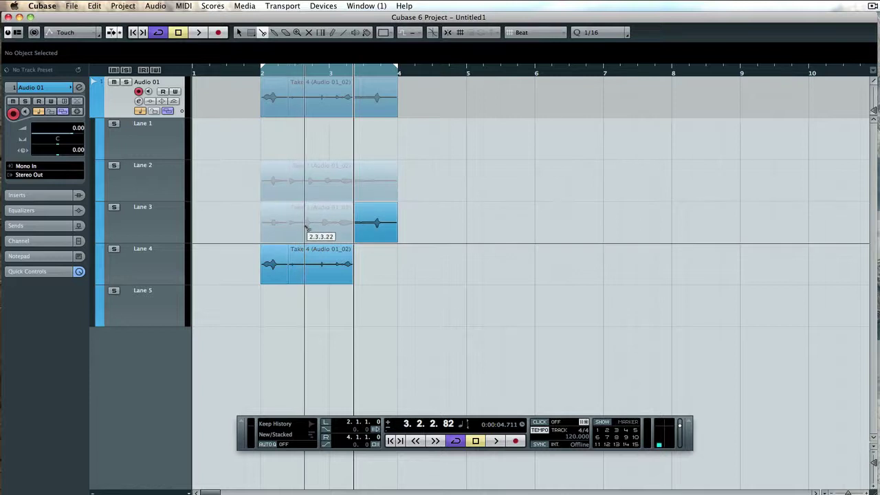
left_click(308, 190)
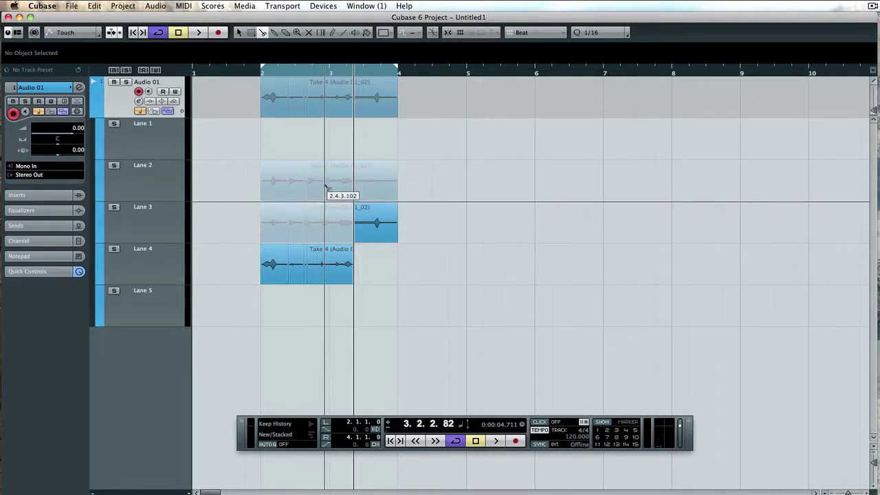
left_click(325, 187)
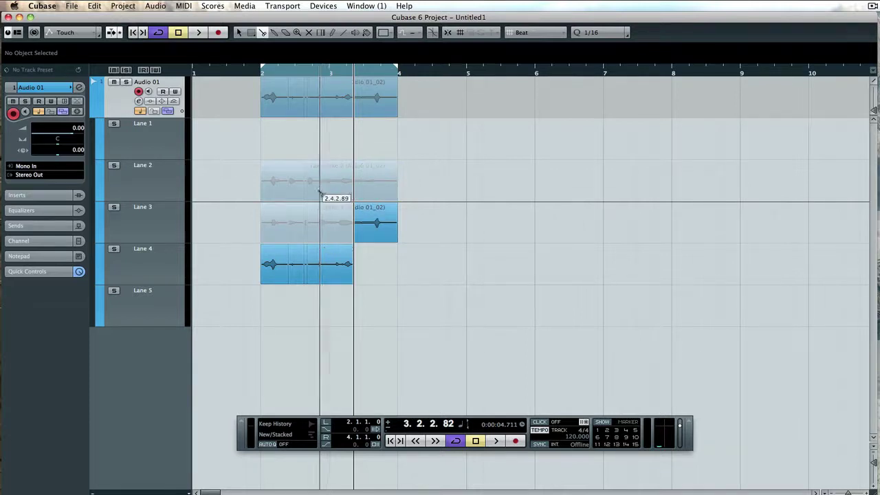
left_click(339, 231)
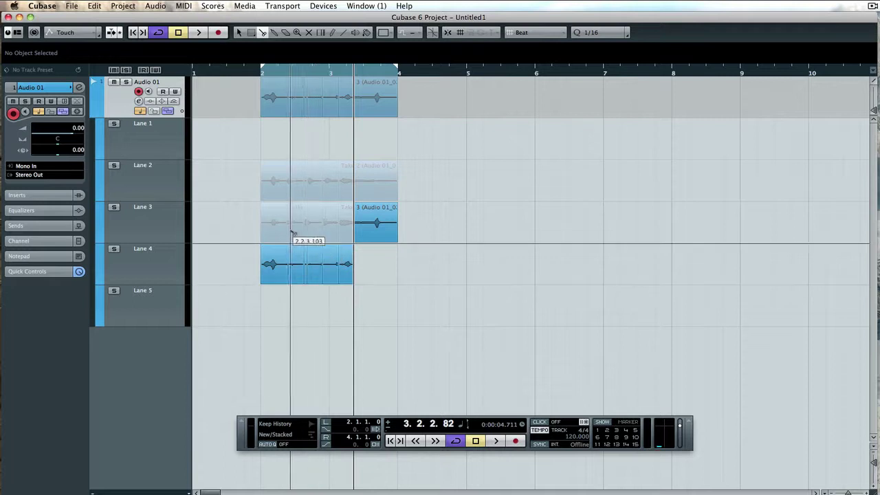
left_click(239, 34)
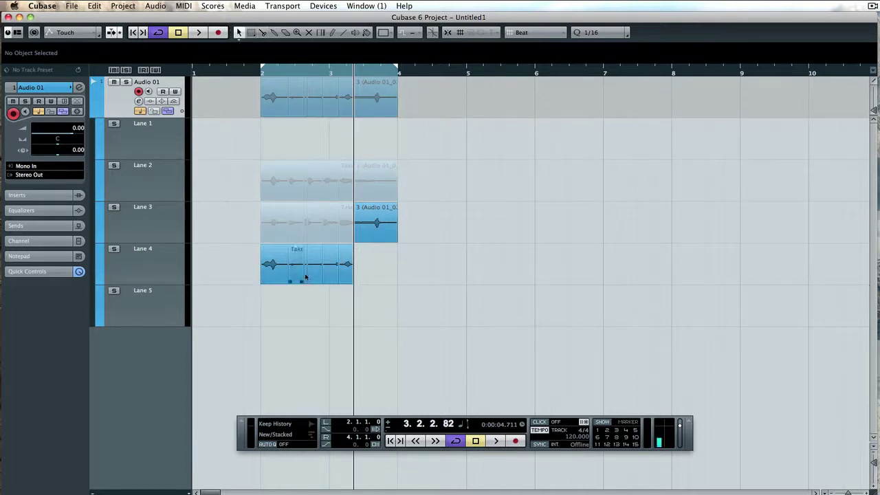
left_click(337, 273)
- Delete Take 4 and use Take 2 for the first and third sections
key("Delete")
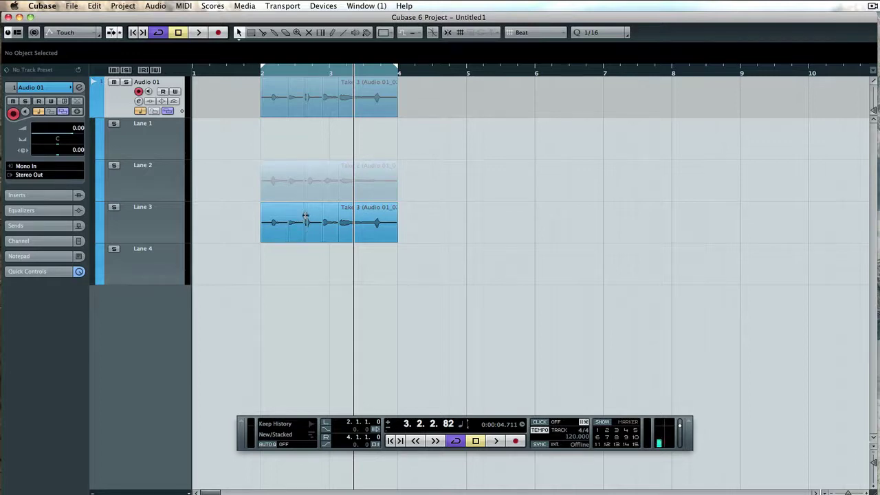
left_click(274, 187)
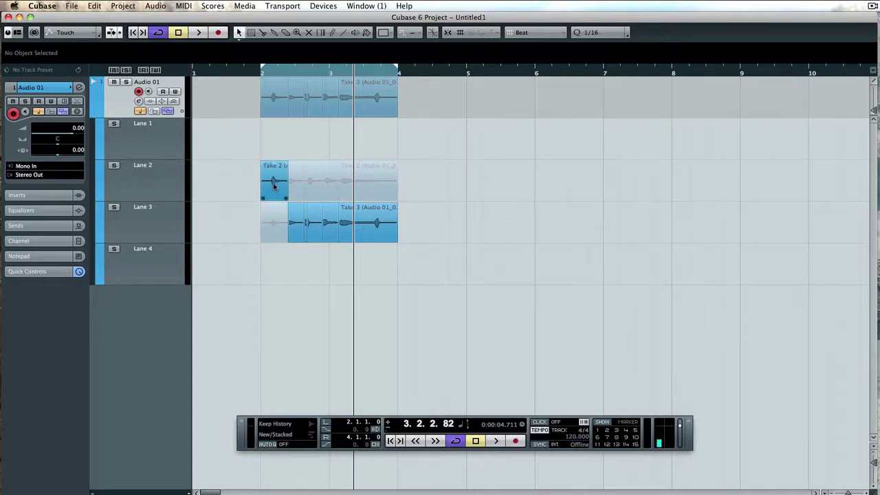
left_click(311, 187)
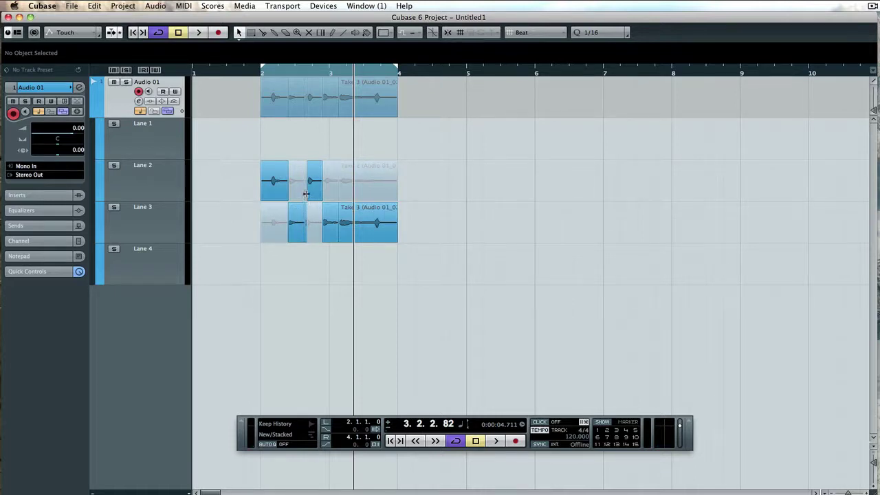
key("h")
key("h")
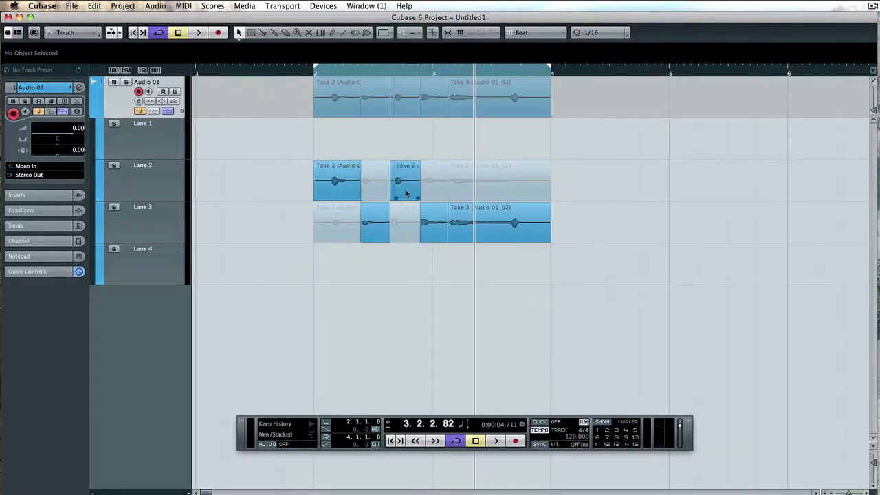
left_click(464, 230)
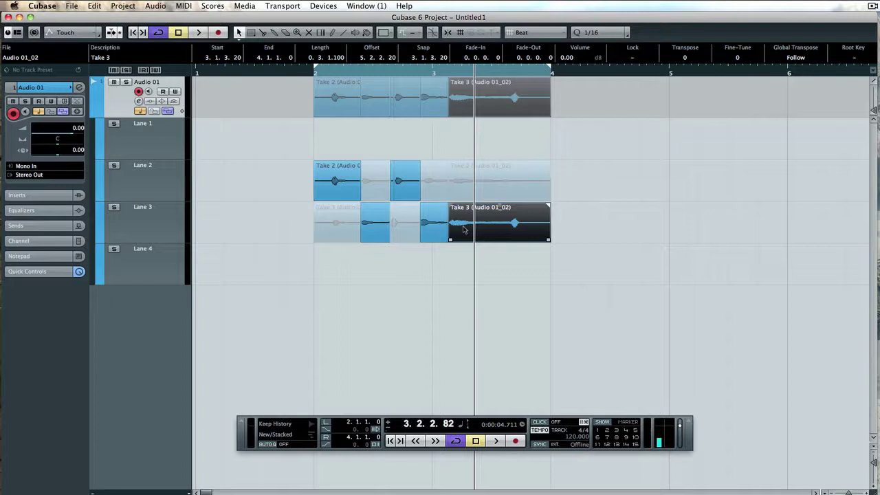
- Split the takes at 3.3.3.73 and use Take 2 for the final section
key("3")
left_click(509, 221)
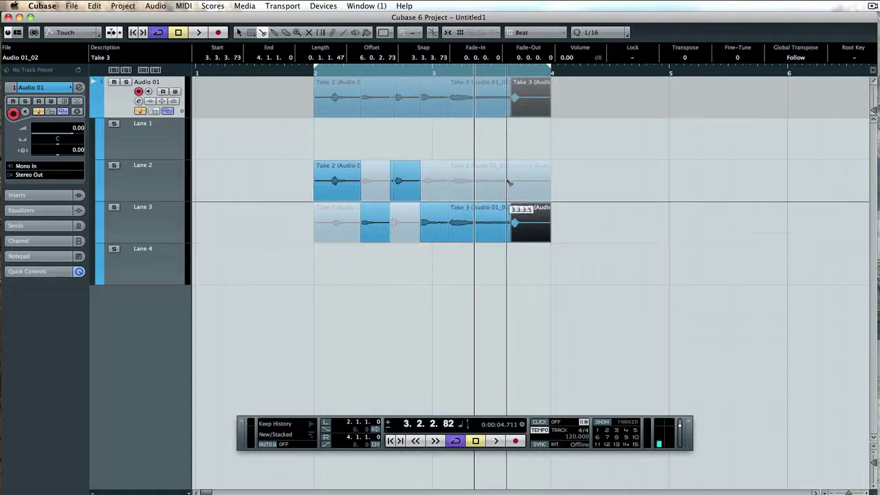
left_click(513, 180)
left_click(519, 179)
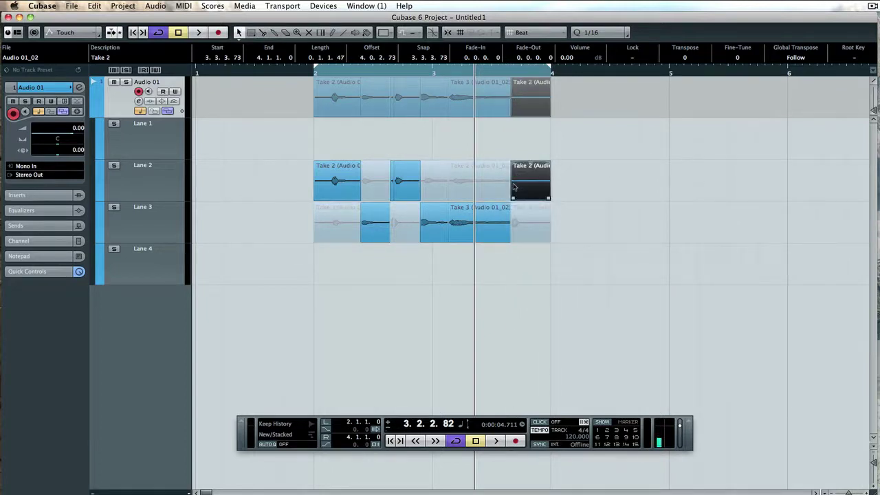
- Play the comp back from the loop start, then stop
key("KP_1")
key("space")
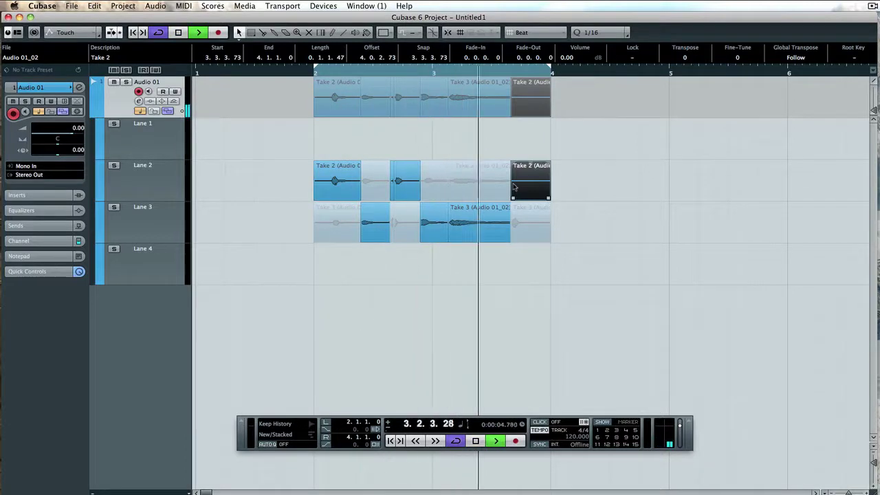
key("space")
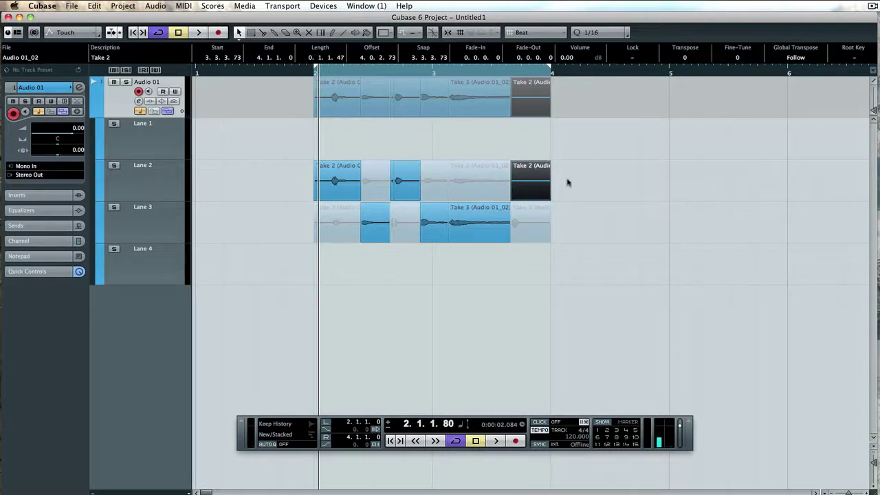
- Drag Lane 3's Take 3 events onto a new Audio 02 track and collapse Audio 01's lanes
left_click(168, 113)
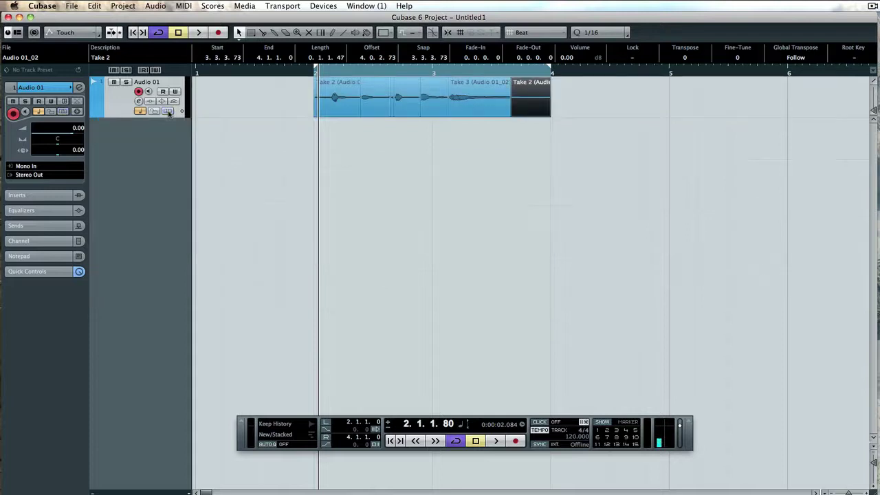
left_click(169, 112)
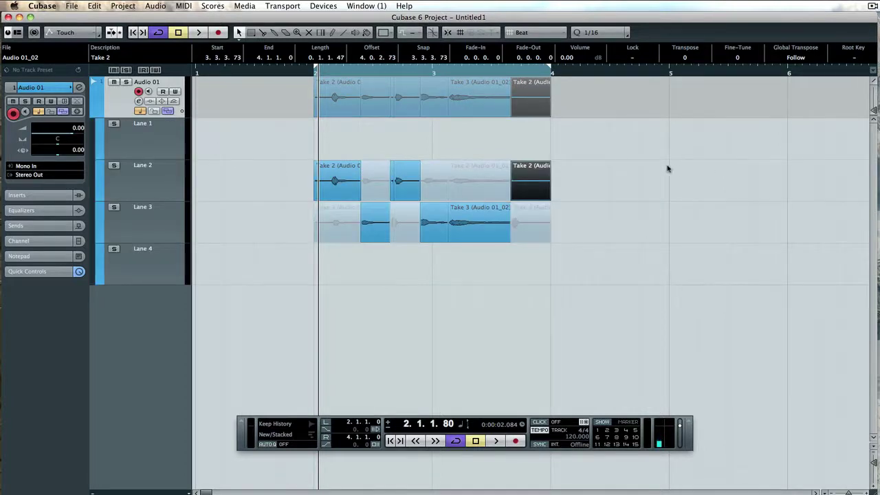
left_click_drag(634, 166, 311, 177)
left_click(599, 195)
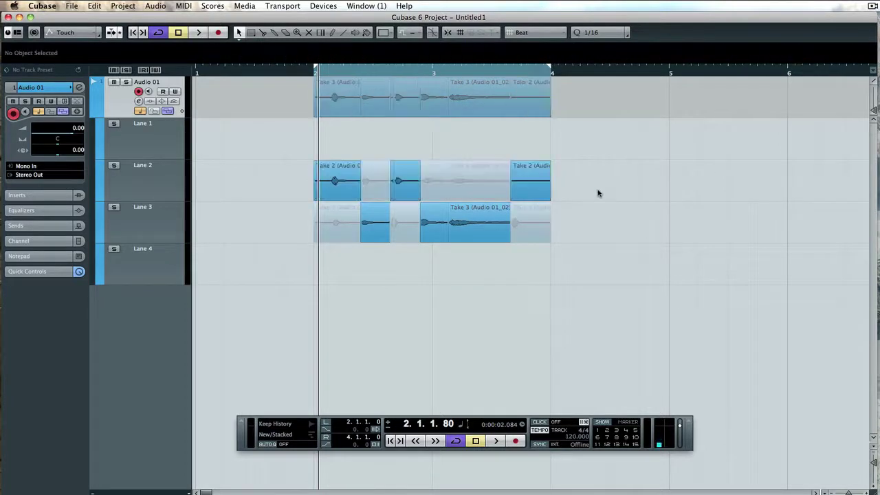
left_click_drag(587, 219, 276, 228)
left_click_drag(334, 230, 331, 296)
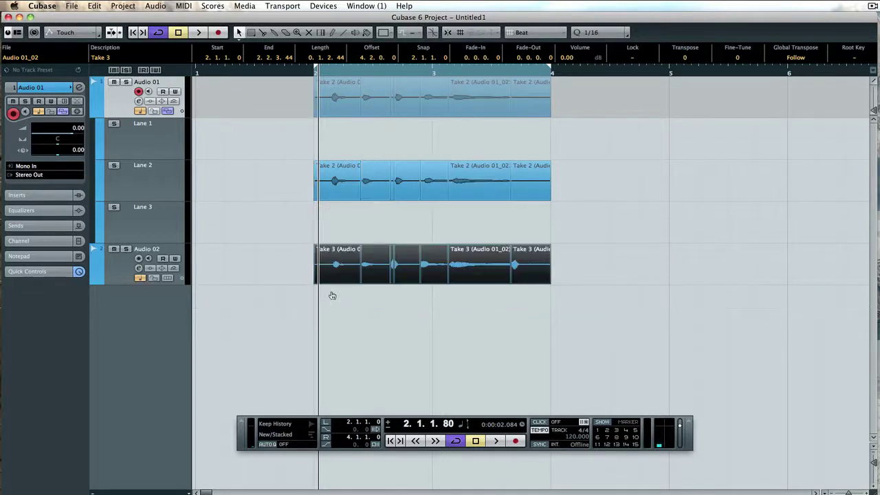
left_click(168, 111)
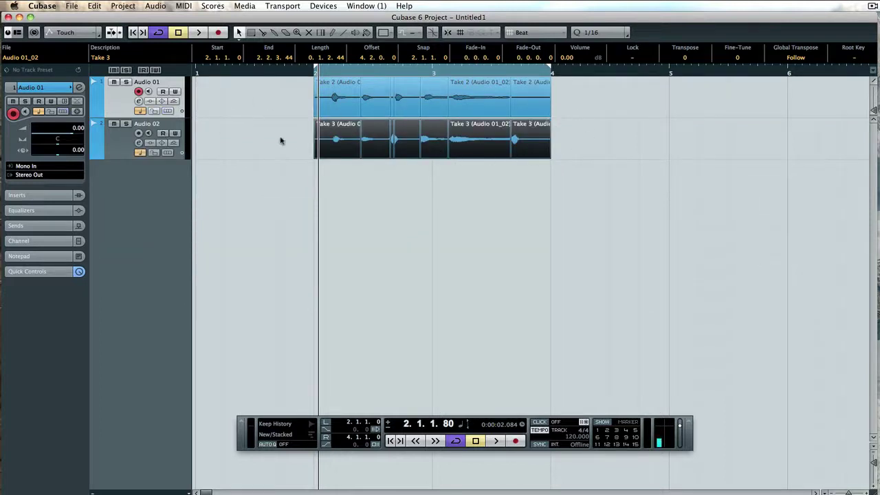
- Delete the three unused Take 3 events on Audio 02
left_click(579, 128)
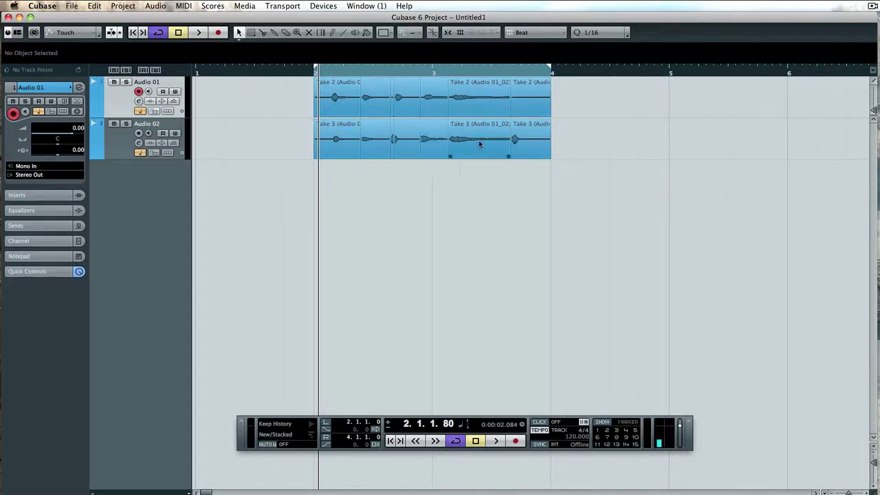
left_click(524, 140)
key("Delete")
left_click(404, 146)
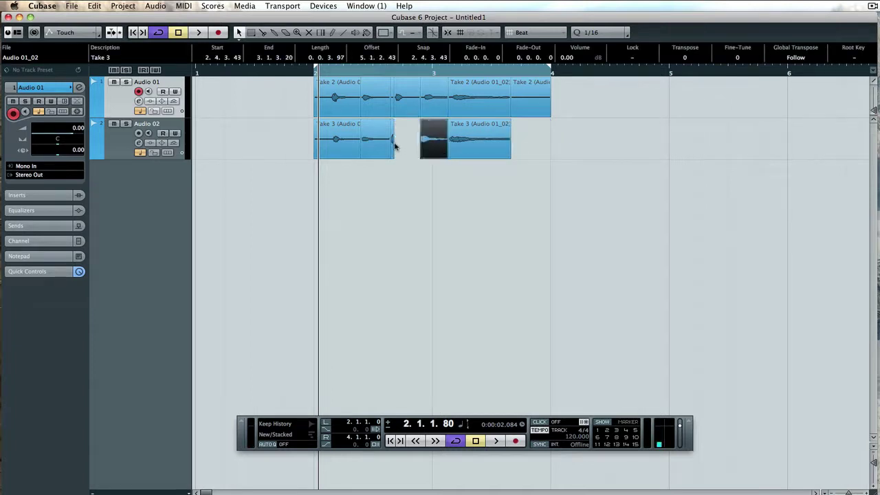
key("Delete")
left_click(347, 146)
key("Delete")
left_click(364, 142)
- Delete the unused Take 2 events on Audio 01, including the long 3.1.3.20–3.3.3.73 slice
left_click(375, 100)
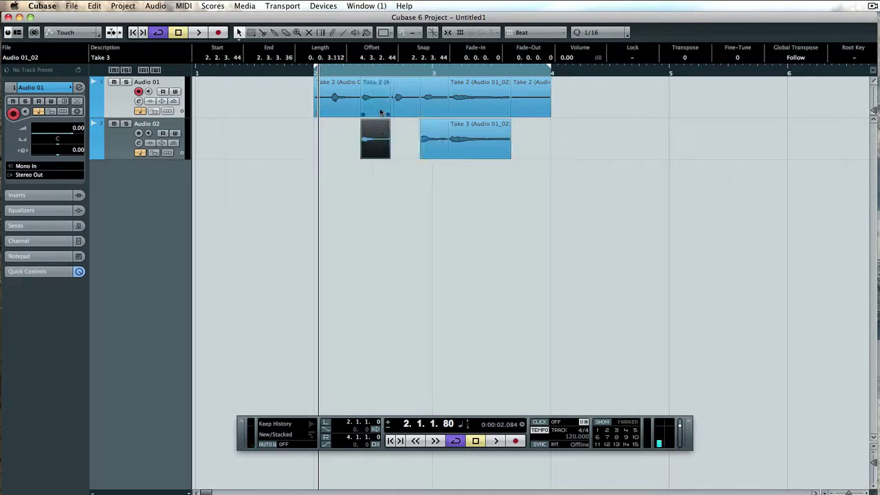
key("Delete")
left_click(433, 104)
key("Delete")
left_click(478, 103)
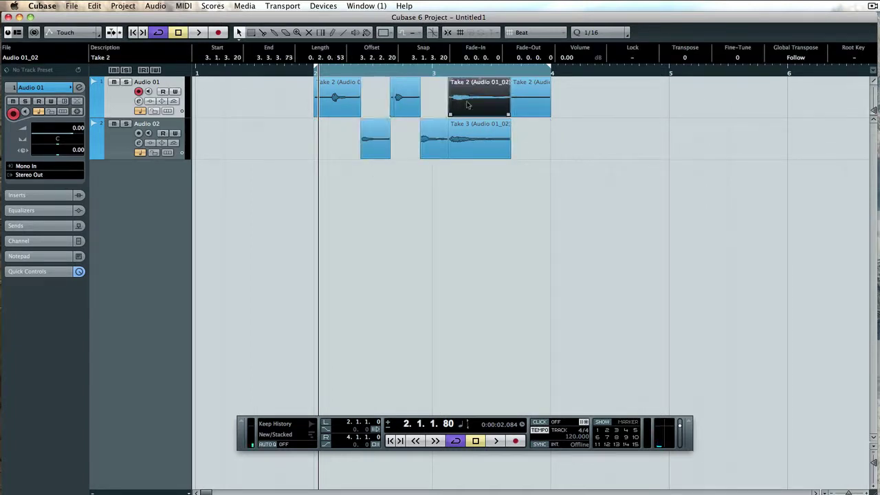
key("Delete")
left_click(521, 105)
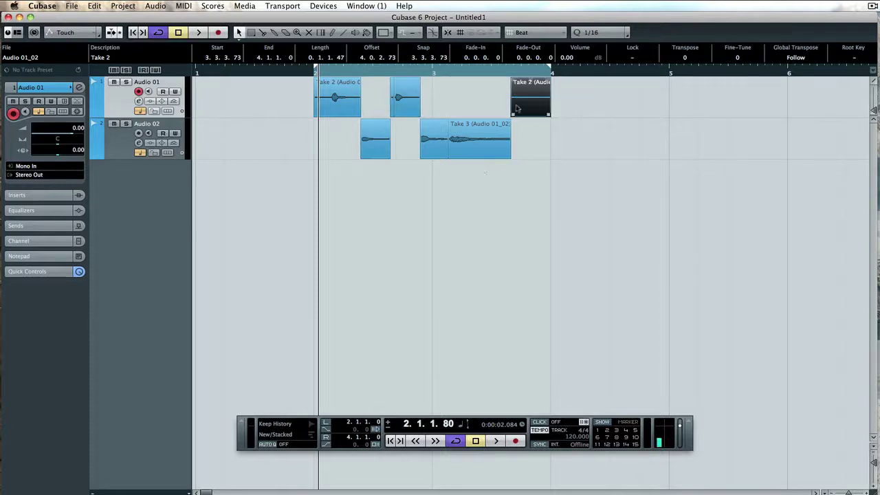
key("space")
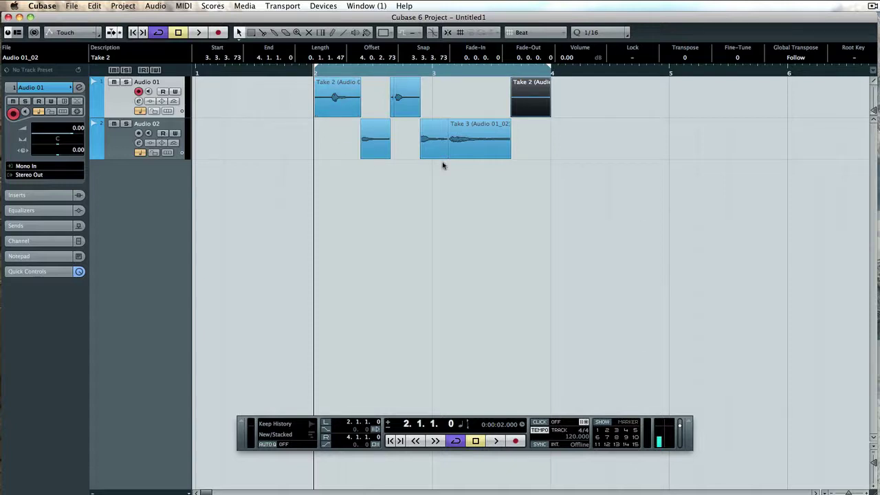
left_click(281, 440)
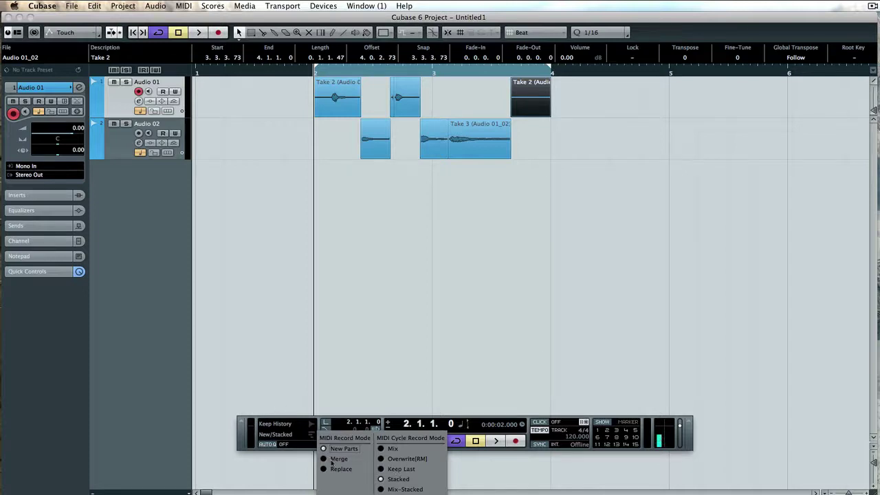
left_click(348, 107)
left_click(329, 113)
left_click(406, 105)
left_click(274, 174)
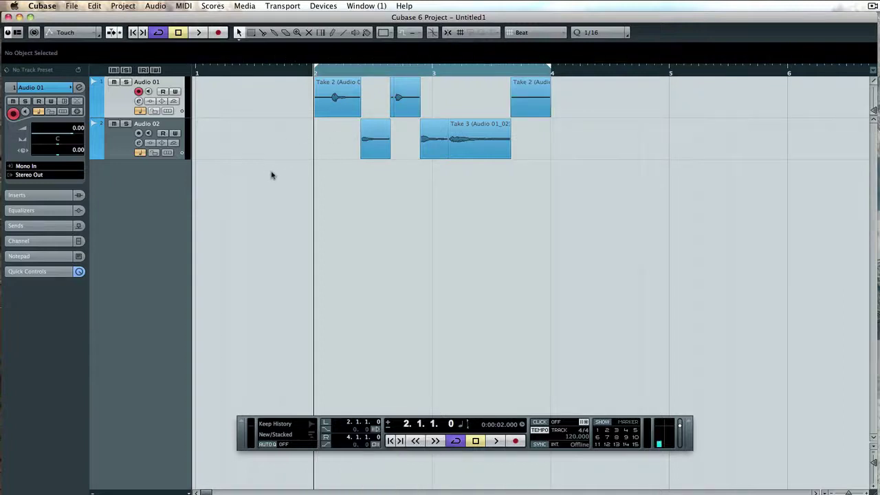